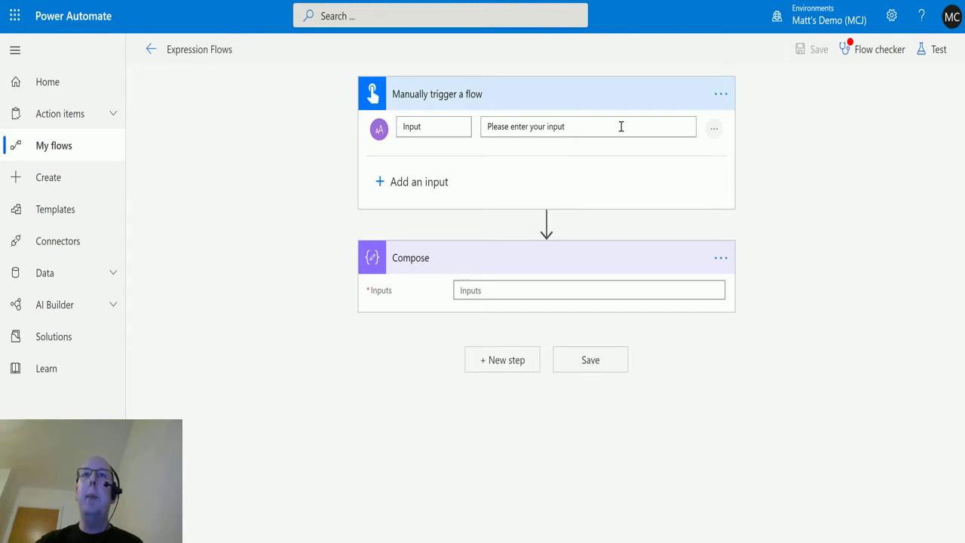
Step: Build the expression empty(triggerBody()?['text']) for the Compose input from the trigger's Input
left_click(494, 291)
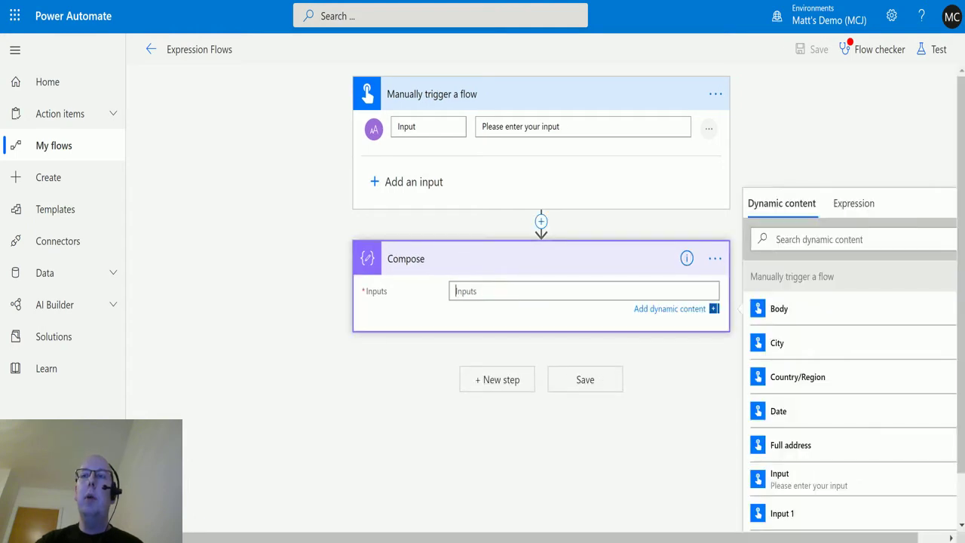
left_click(832, 209)
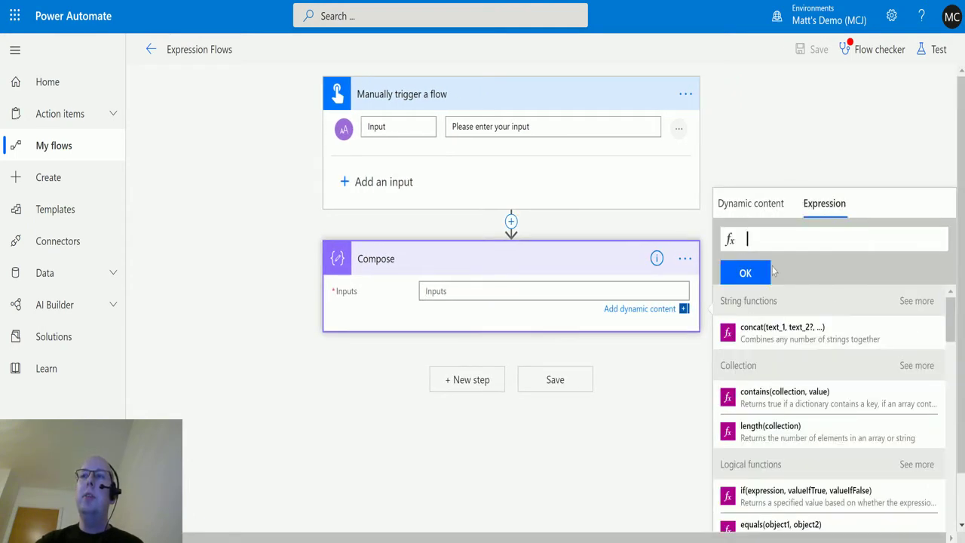
left_click(920, 366)
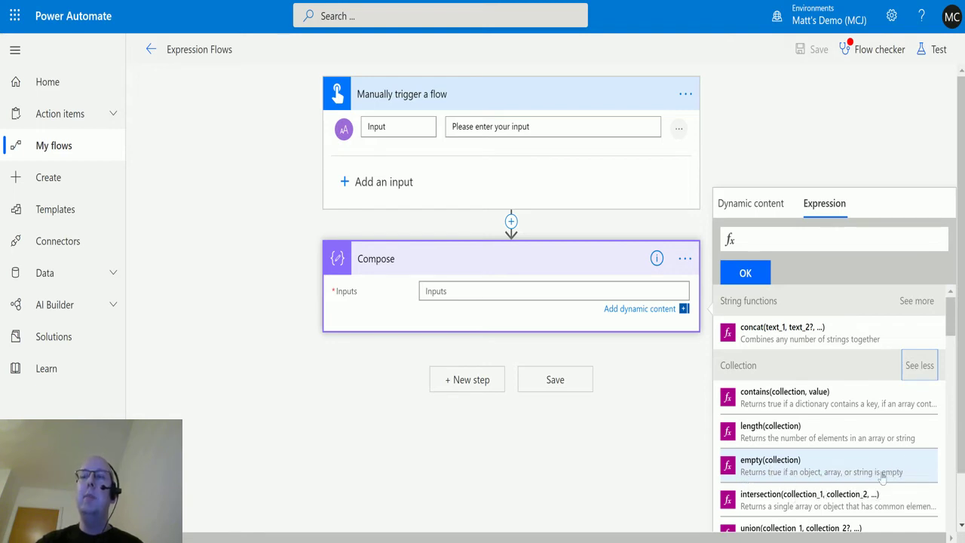
left_click(780, 471)
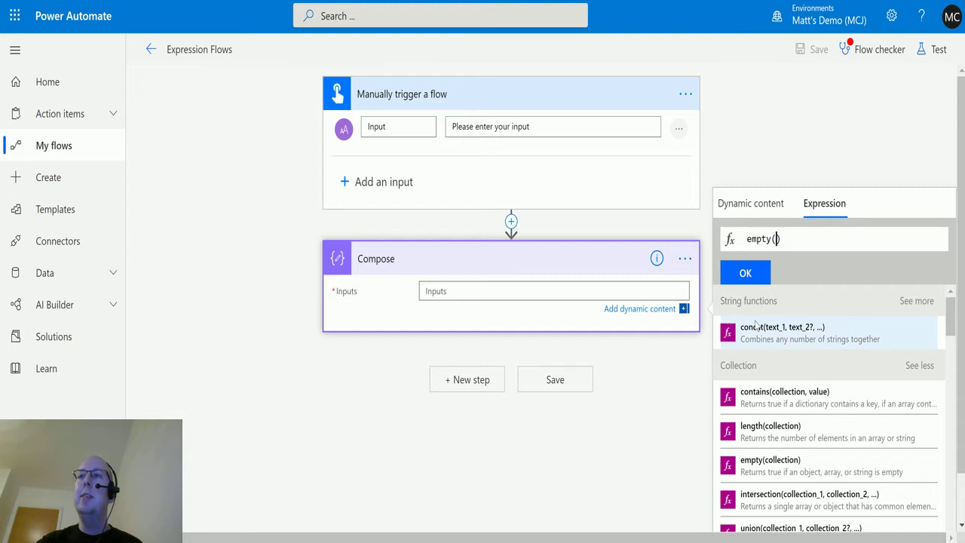
left_click(772, 207)
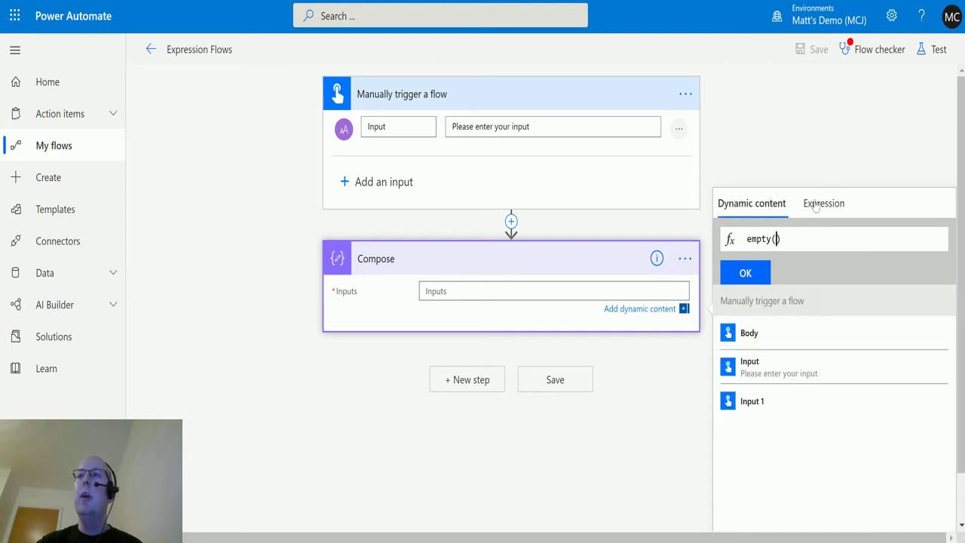
left_click(766, 368)
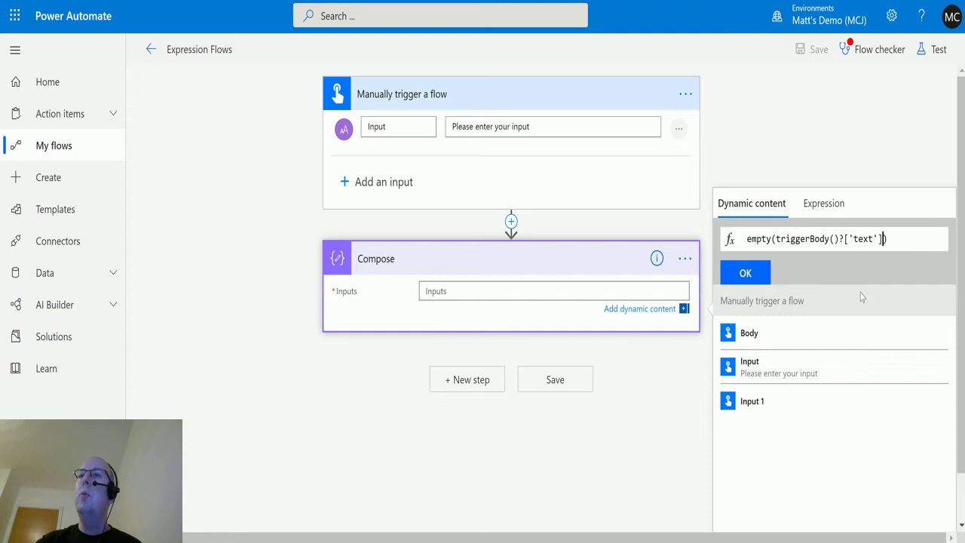
Step: Apply the empty() expression to Compose and test-run the flow with Input 'fdsdffs'
left_click(746, 274)
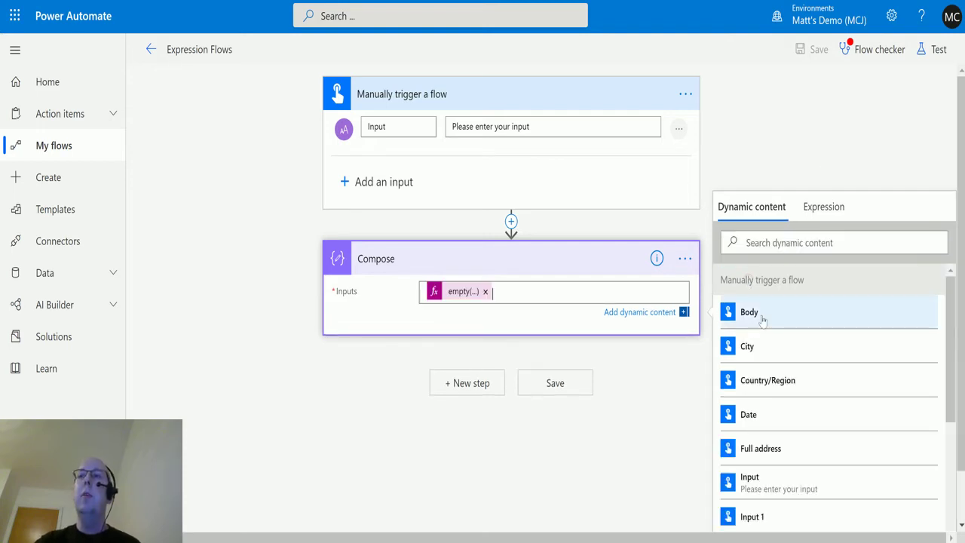
left_click(934, 49)
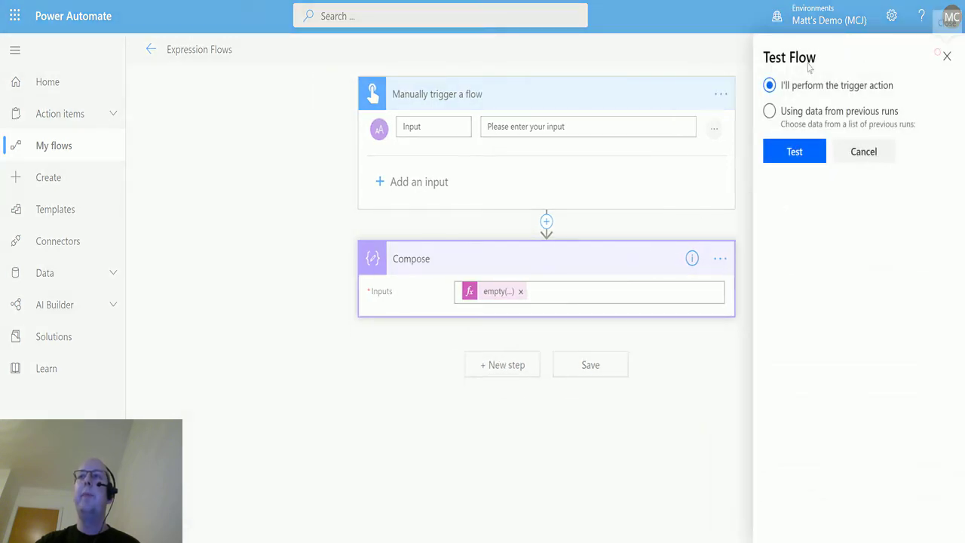
left_click(794, 153)
left_click(825, 181)
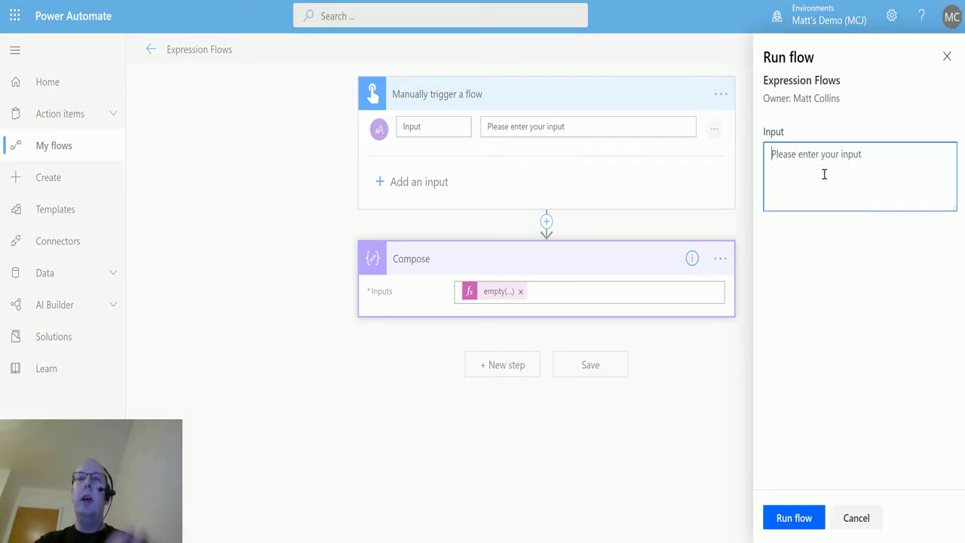
type("fdsdffs")
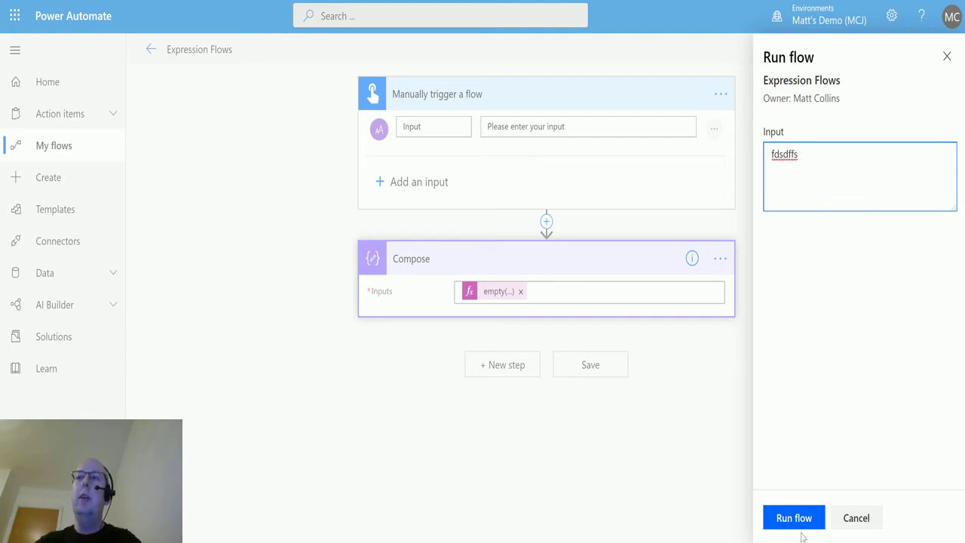
left_click(796, 518)
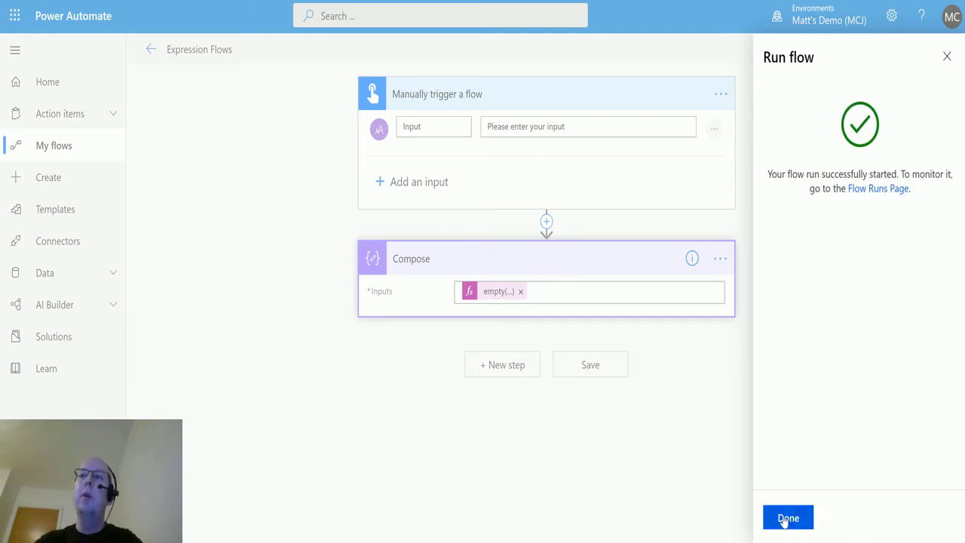
Step: Expand the run's Compose and trigger cards to see the input and the false result
left_click(786, 519)
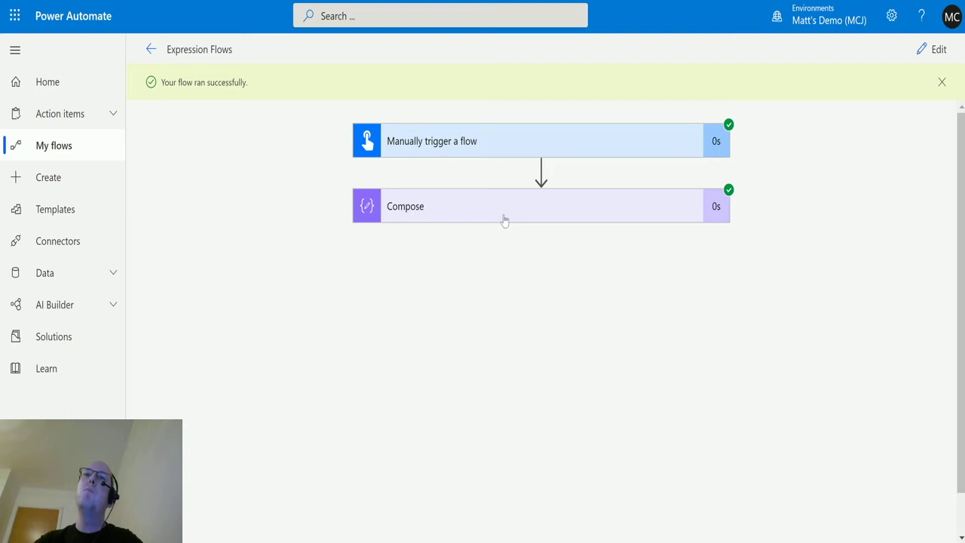
left_click(503, 214)
left_click(544, 145)
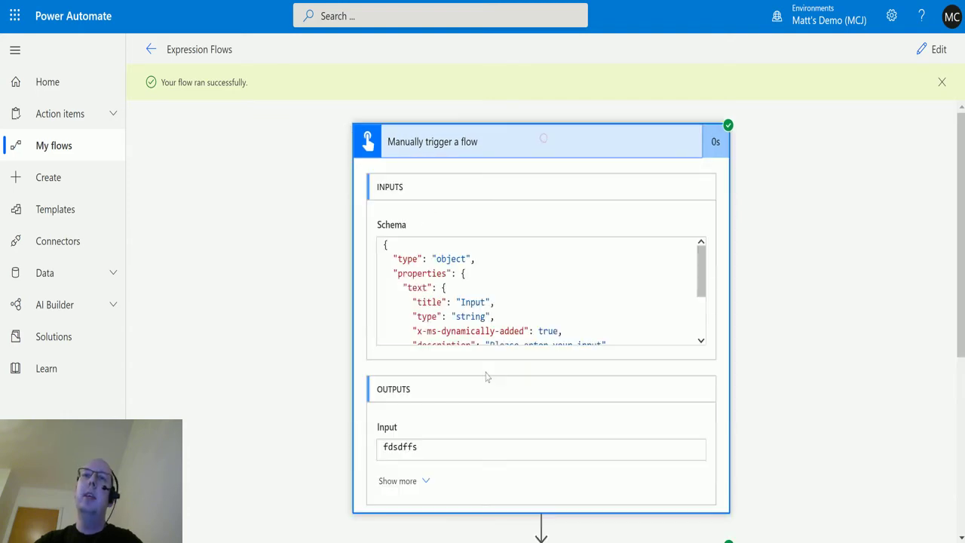
scroll(487, 377, "down", 3)
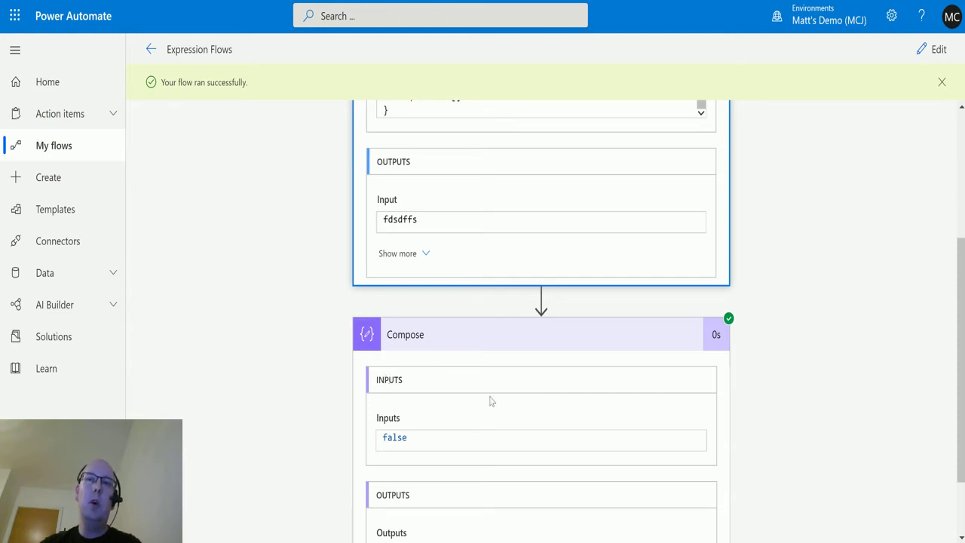
Step: Run a second manual test with Input left blank, restarting the stalled test panel
left_click(933, 53)
left_click(932, 49)
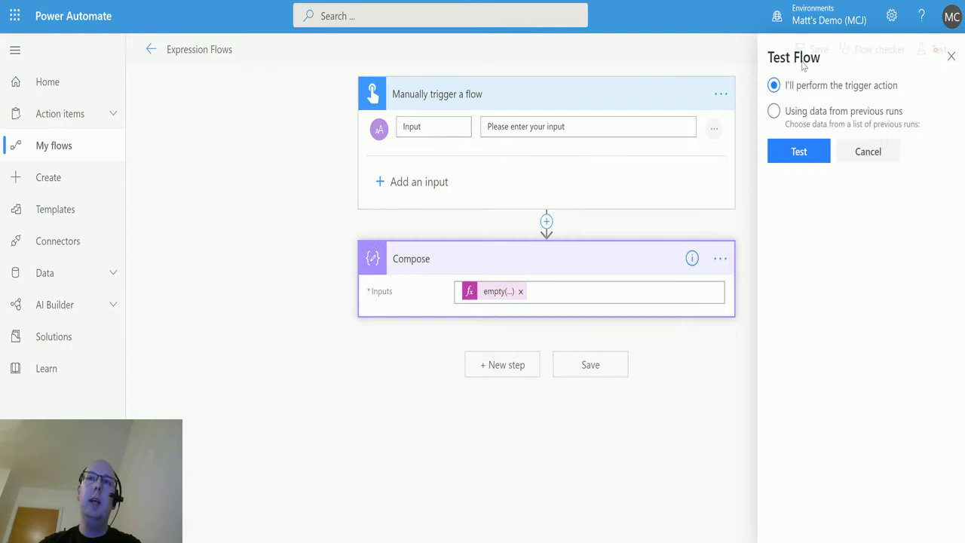
left_click(796, 153)
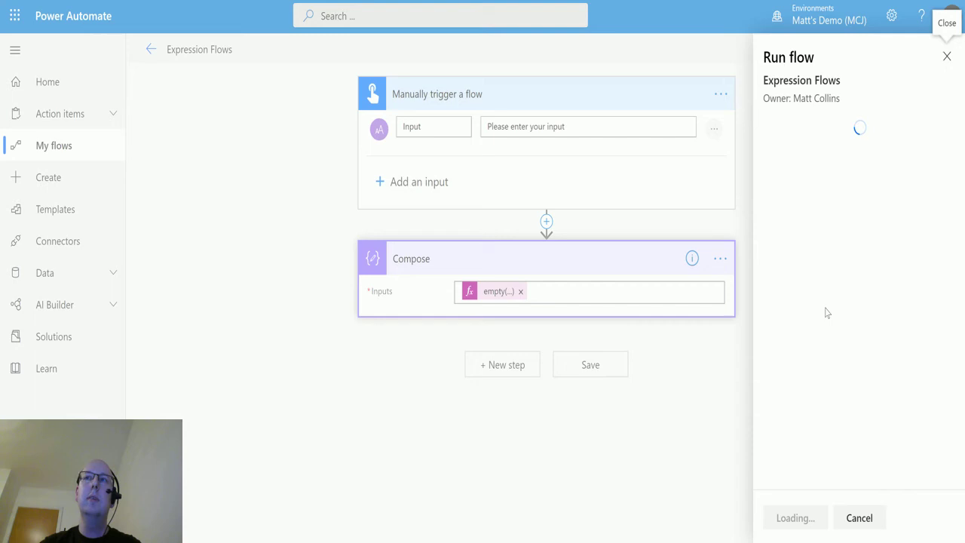
left_click(860, 518)
left_click(937, 49)
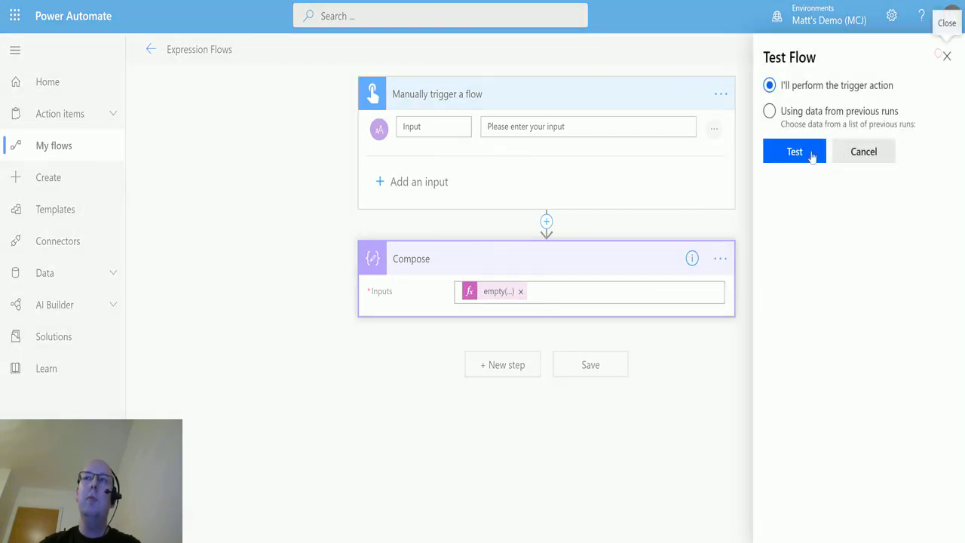
left_click(810, 151)
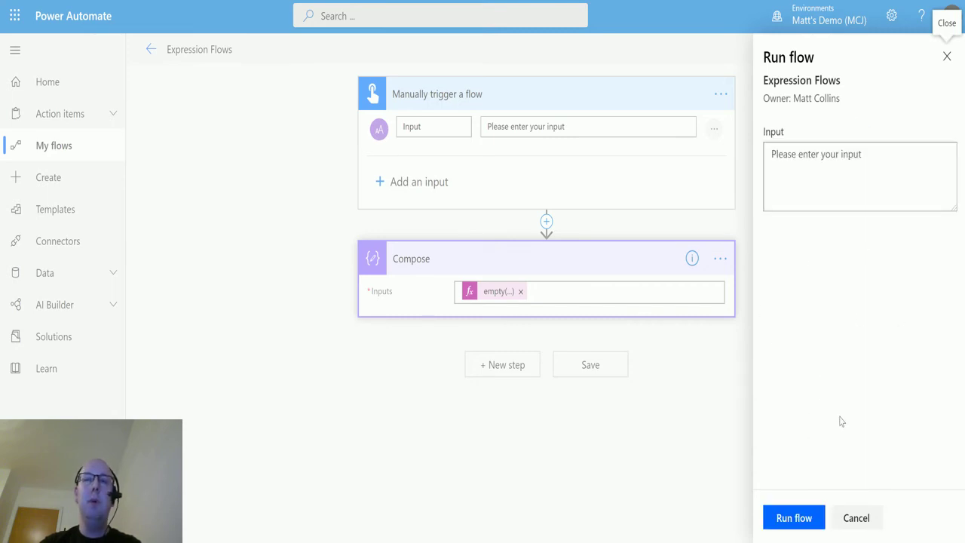
left_click(797, 518)
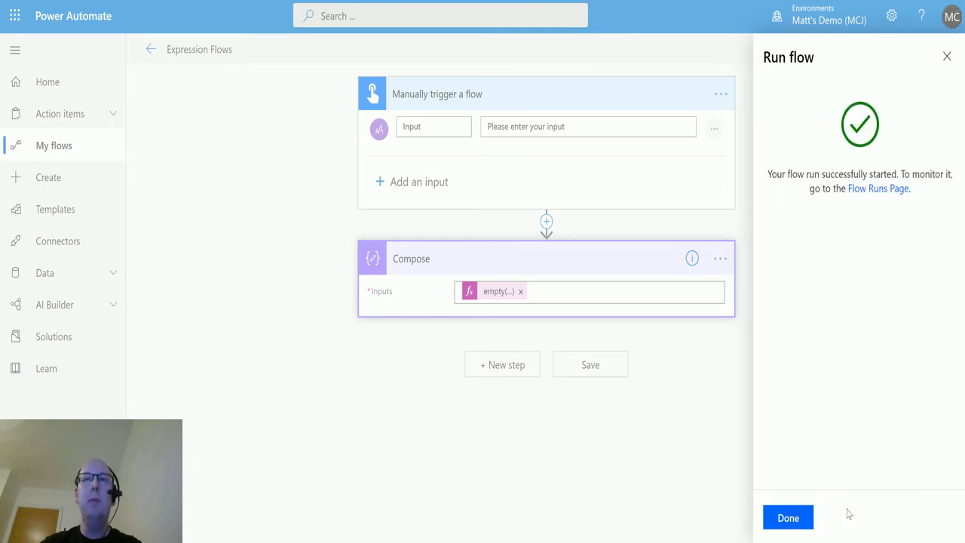
left_click(793, 518)
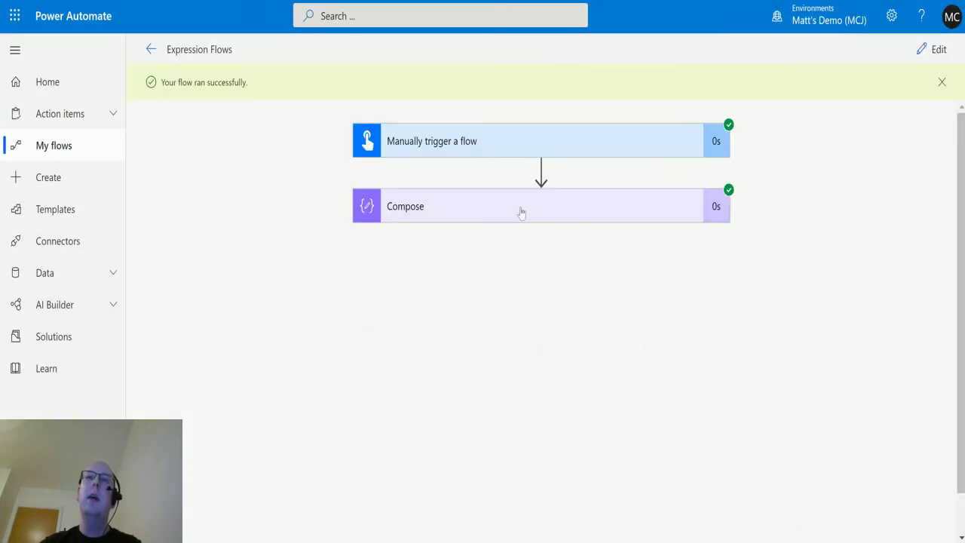
Step: Expand the blank-input run's Compose and trigger cards to confirm empty() returned true
left_click(534, 212)
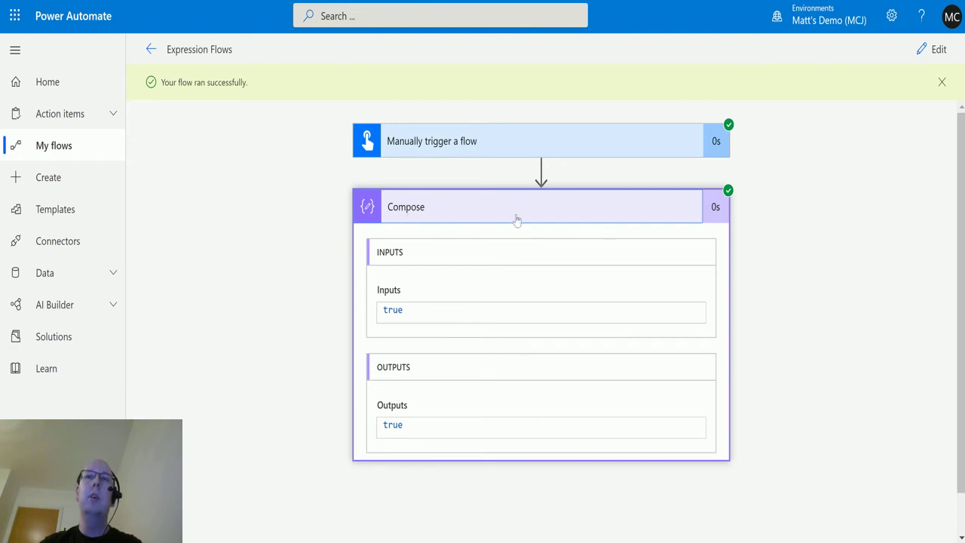
left_click(526, 140)
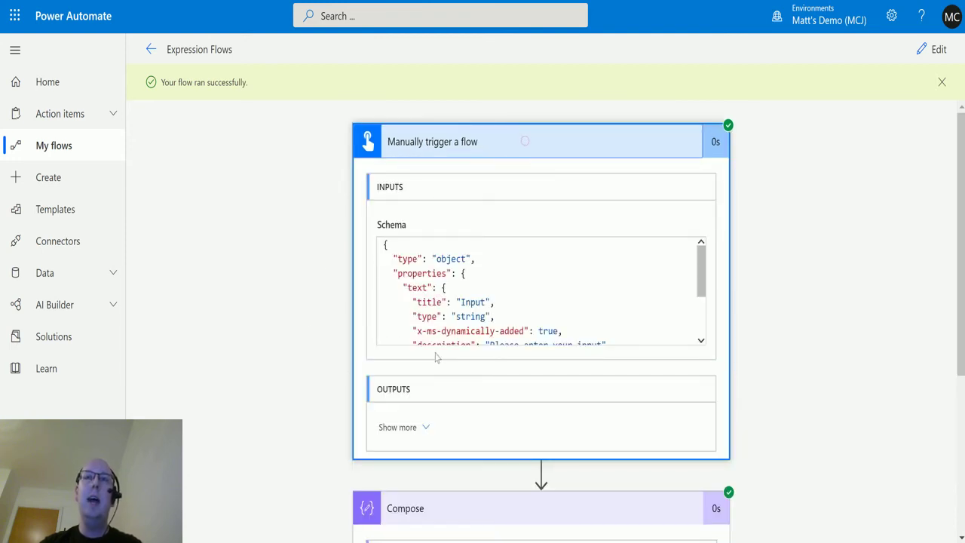
scroll(436, 373, "down", 1)
scroll(503, 254, "down", 1)
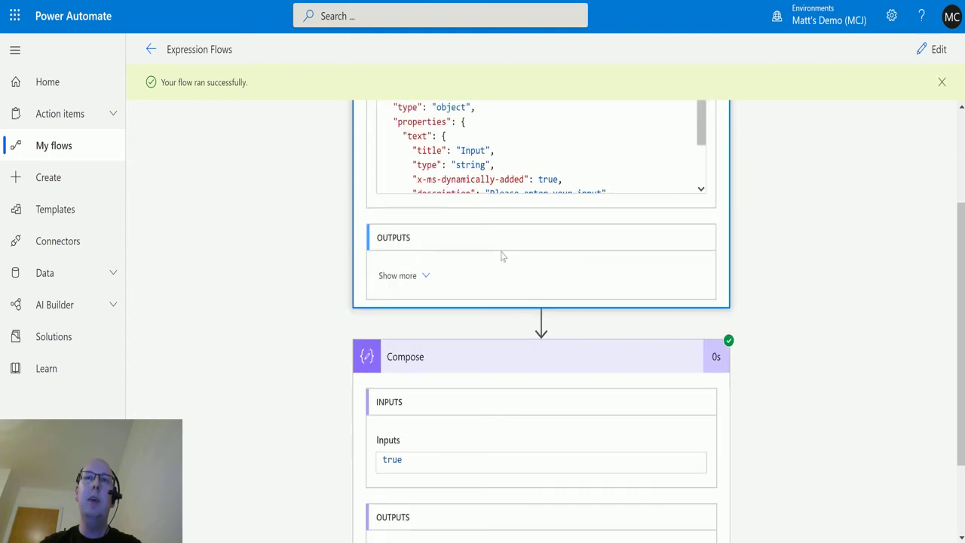
scroll(597, 306, "up", 2)
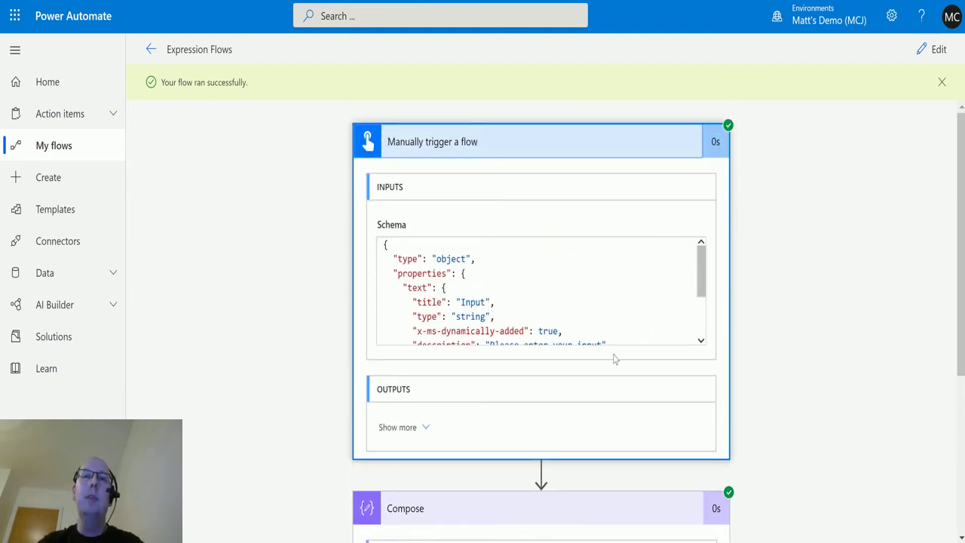
scroll(568, 246, "down", 5)
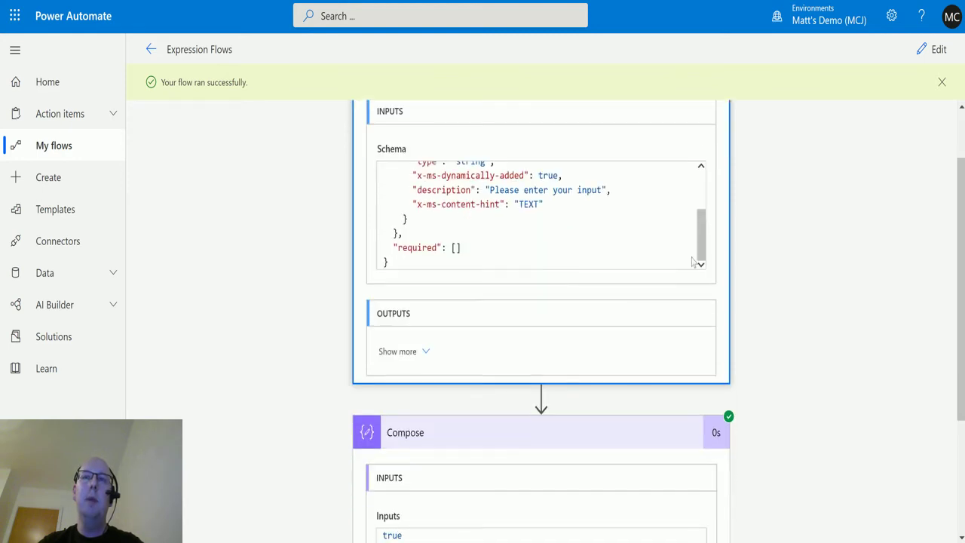
scroll(671, 345, "down", 2)
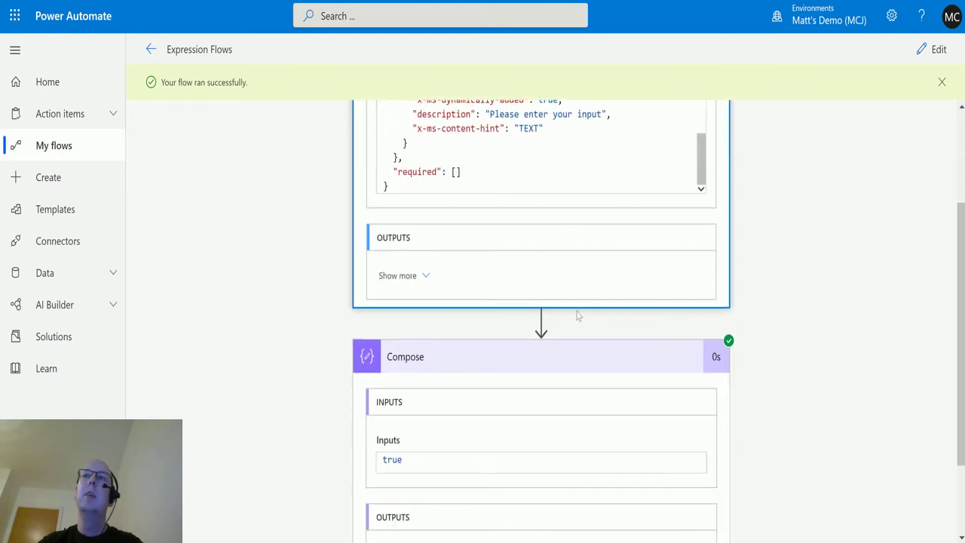
scroll(578, 316, "down", 3)
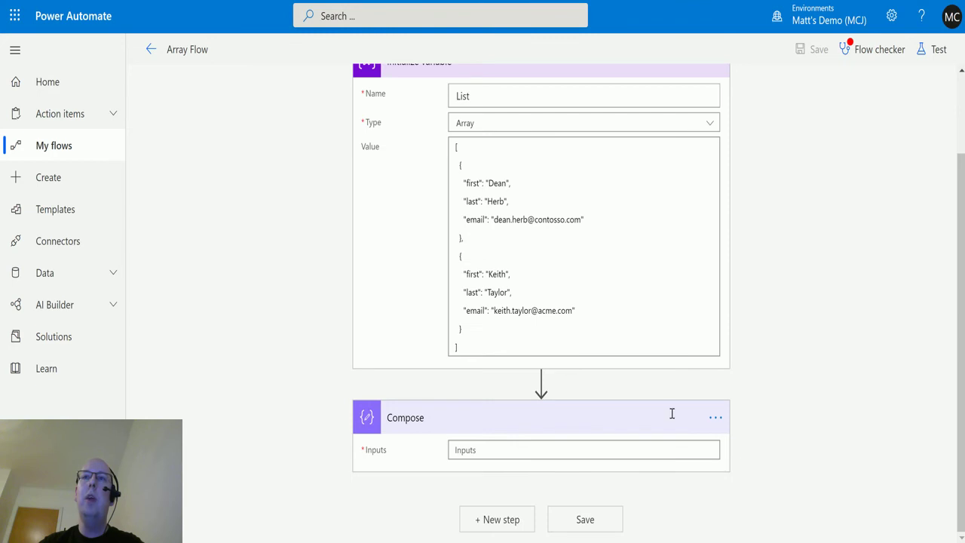
scroll(671, 413, "up", 3)
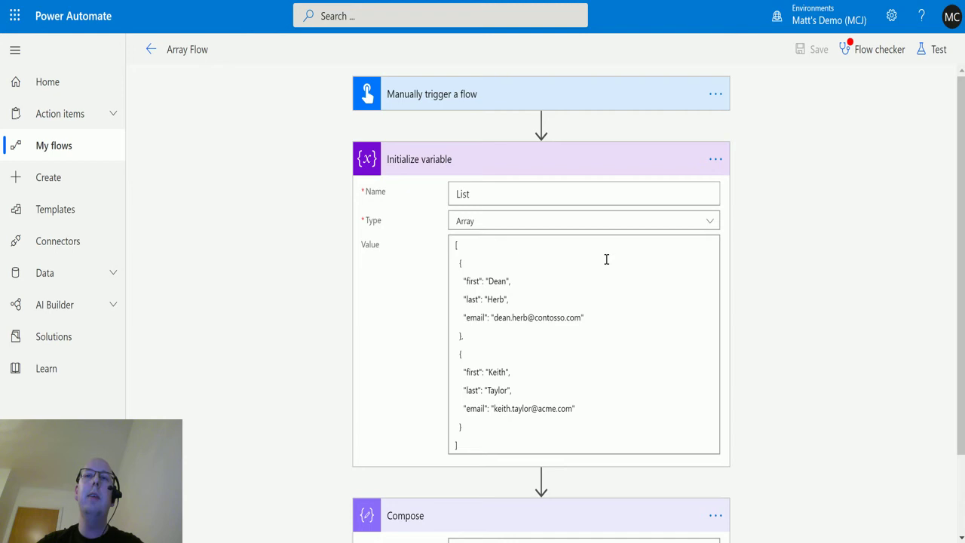
Step: Start an expression in Array Flow's Compose input with the empty() collection function
scroll(687, 280, "down", 1)
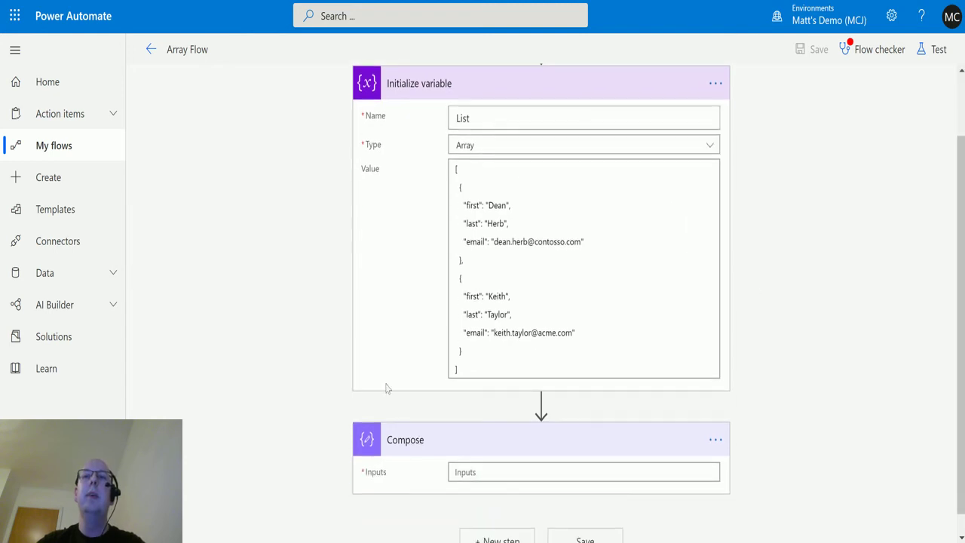
left_click(500, 472)
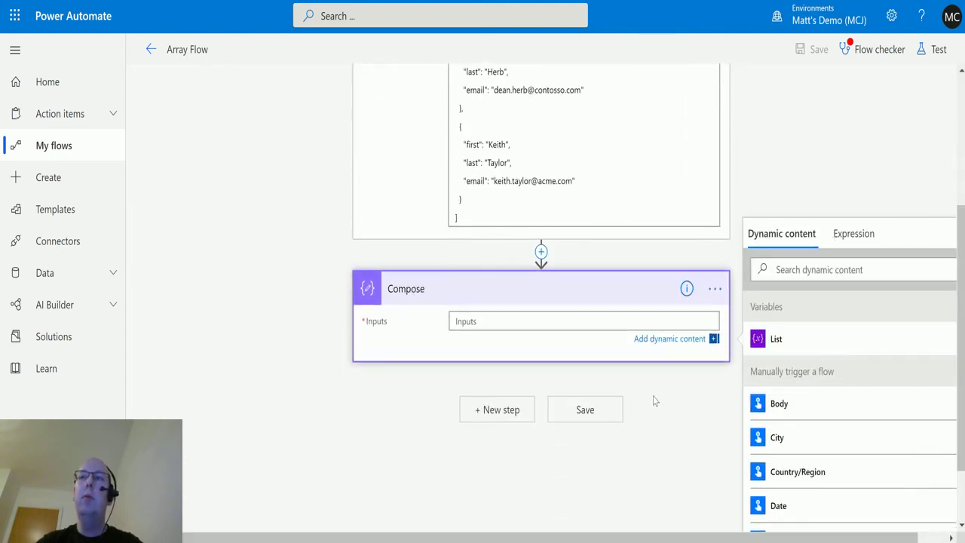
left_click(852, 236)
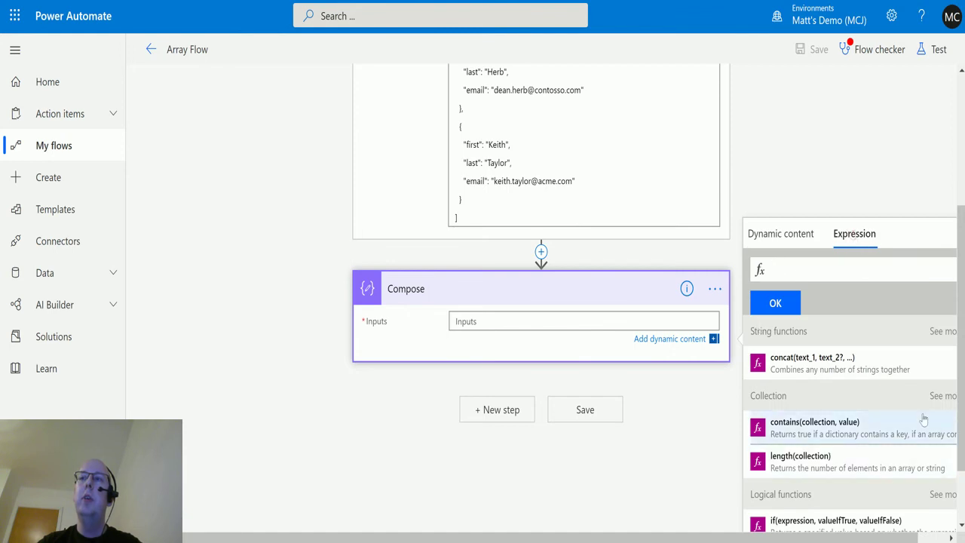
left_click(941, 396)
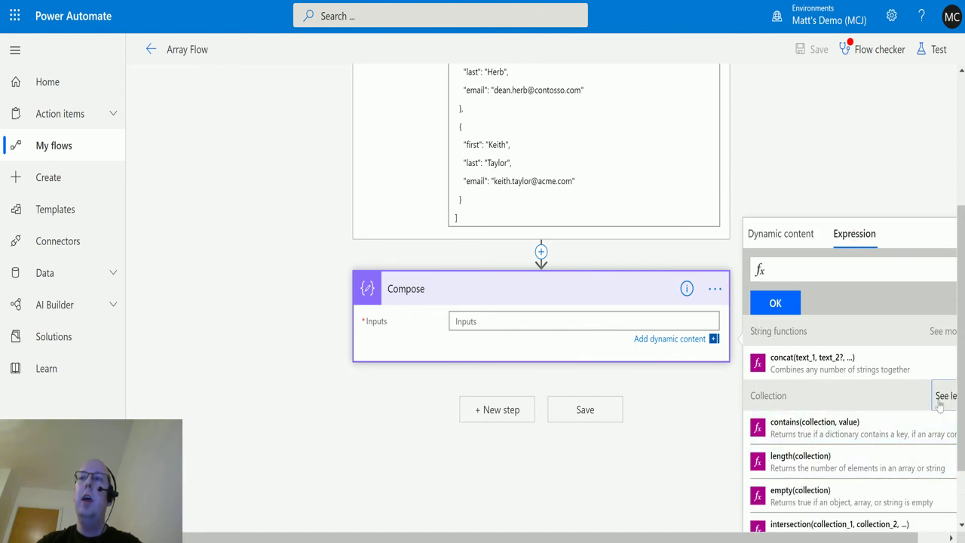
left_click(807, 496)
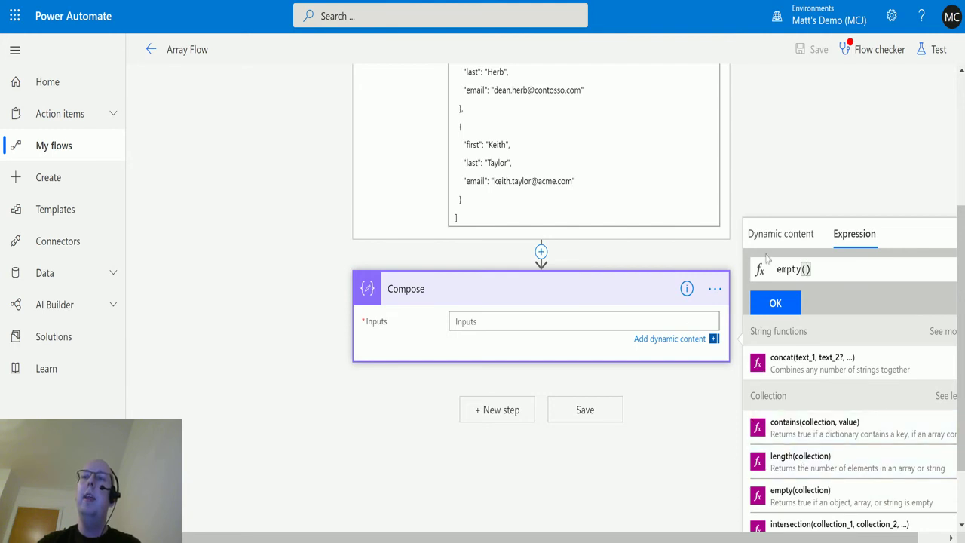
Step: Pass the List variable into empty() and add empty(variables('List')) to Compose
left_click(789, 236)
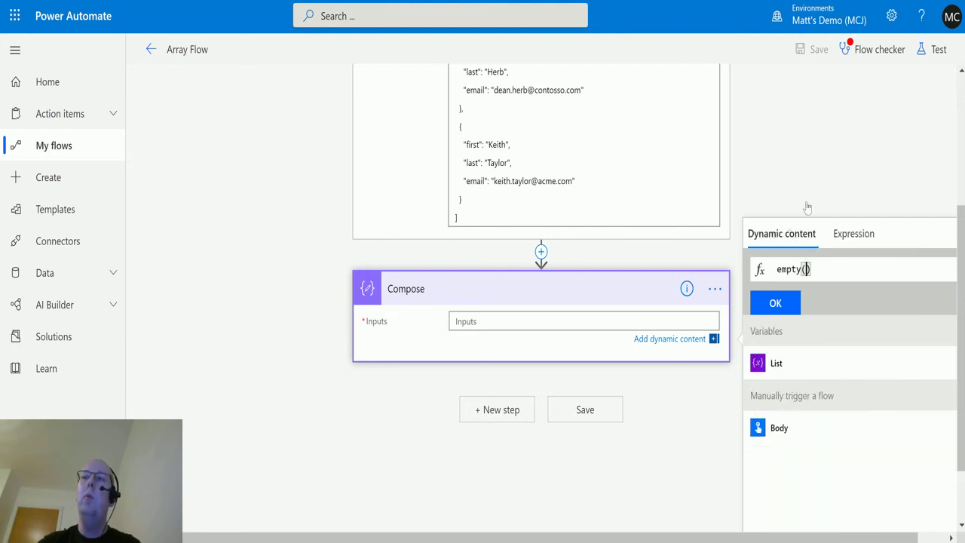
left_click(781, 367)
scroll(511, 340, "up", 2)
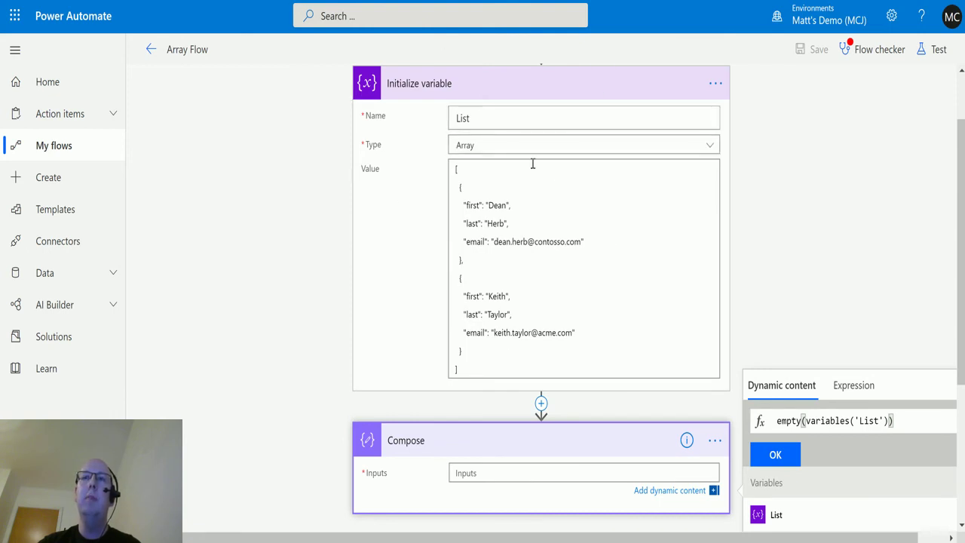
scroll(681, 263, "down", 2)
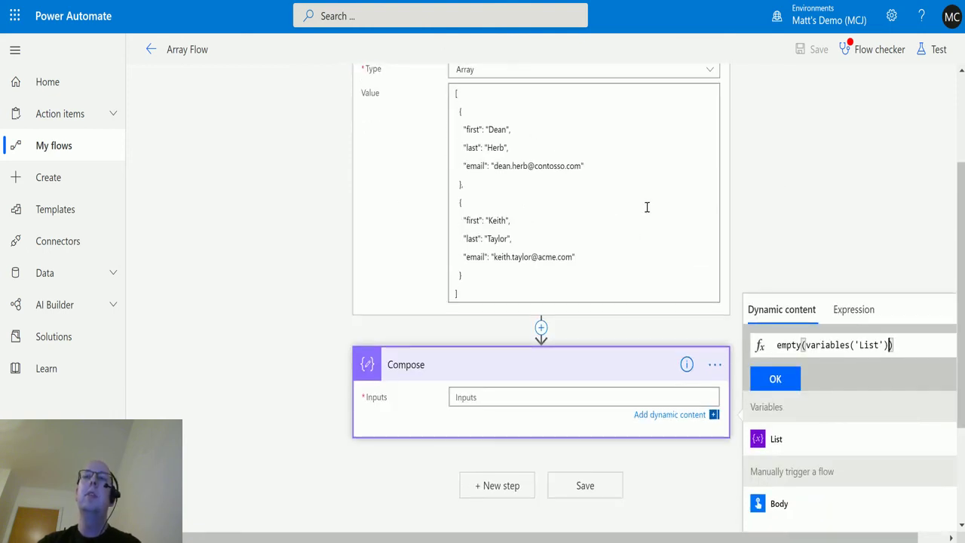
scroll(588, 211, "up", 3)
scroll(535, 362, "down", 1)
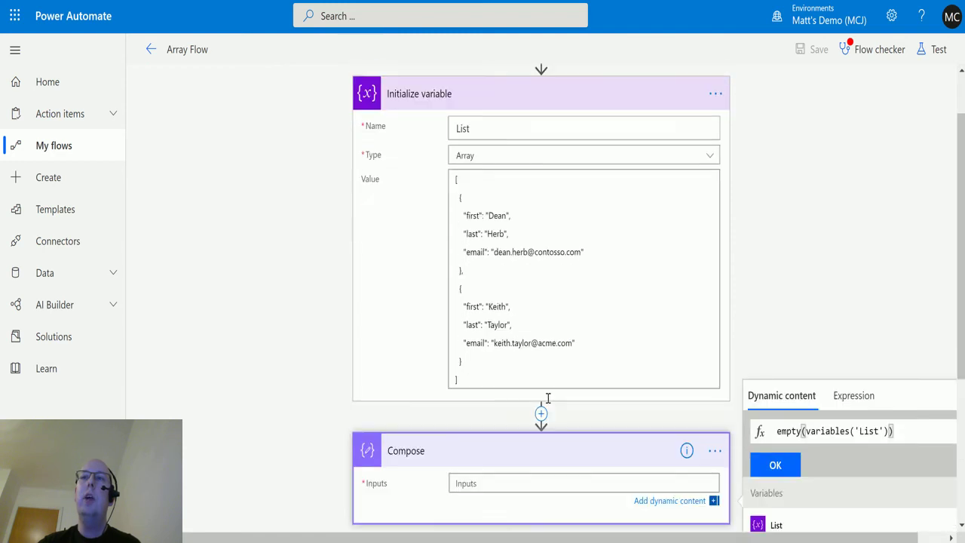
scroll(548, 398, "down", 2)
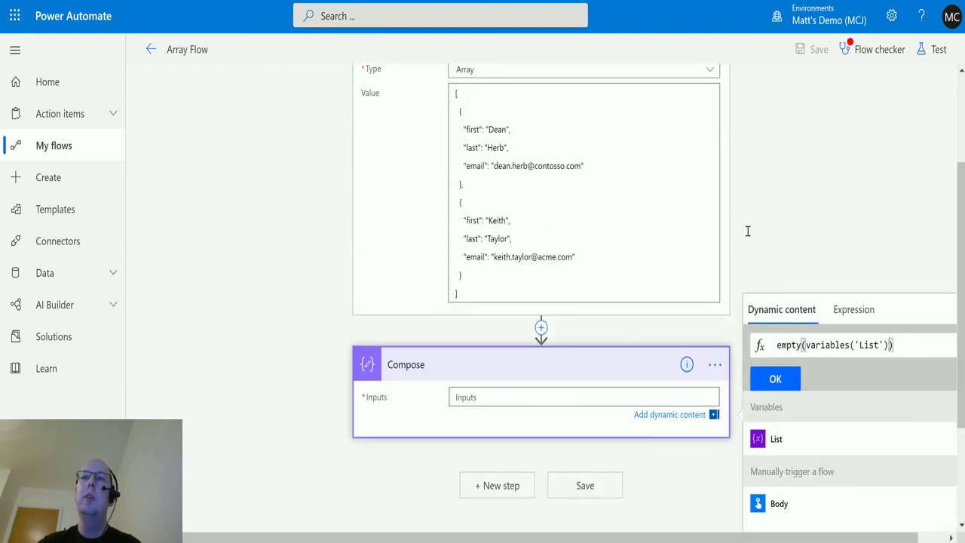
left_click(788, 383)
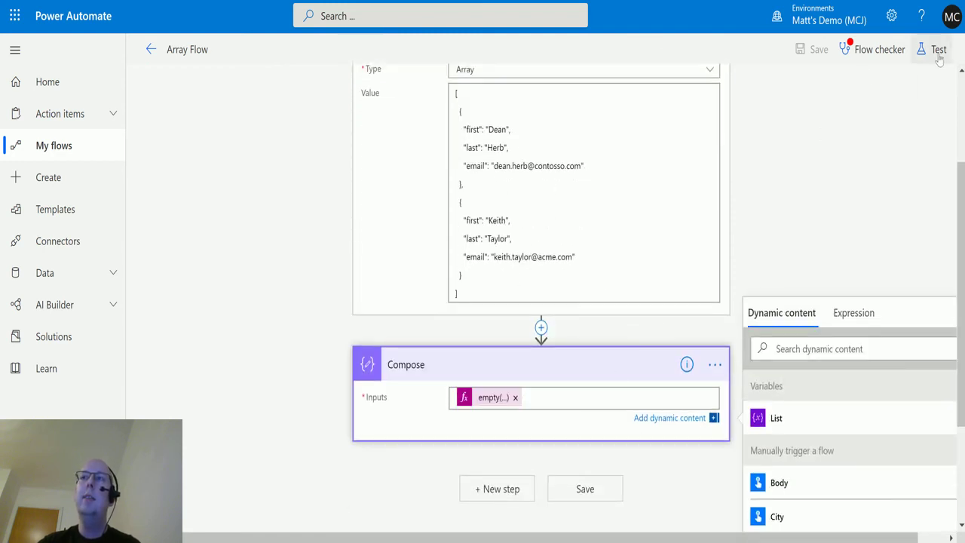
Step: Run a manual test of Array Flow through to successful completion
left_click(939, 58)
left_click(795, 150)
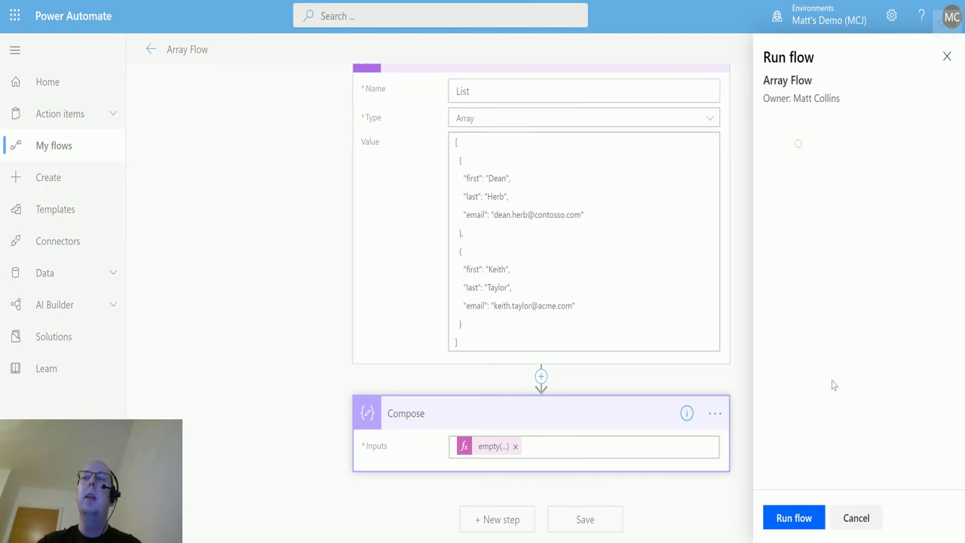
left_click(812, 518)
left_click(804, 517)
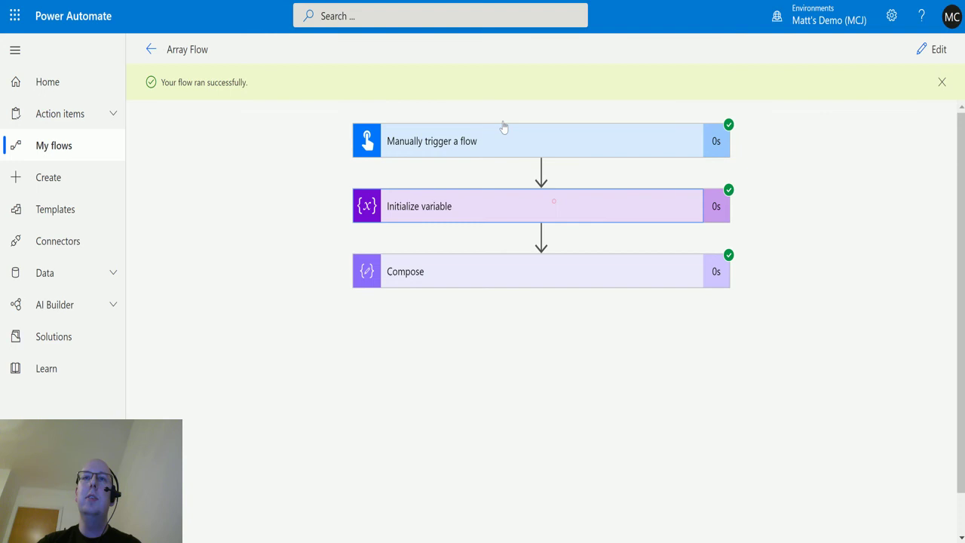
Step: Expand Initialize variable and Compose results to see empty() return false for List
left_click(553, 202)
scroll(762, 280, "down", 3)
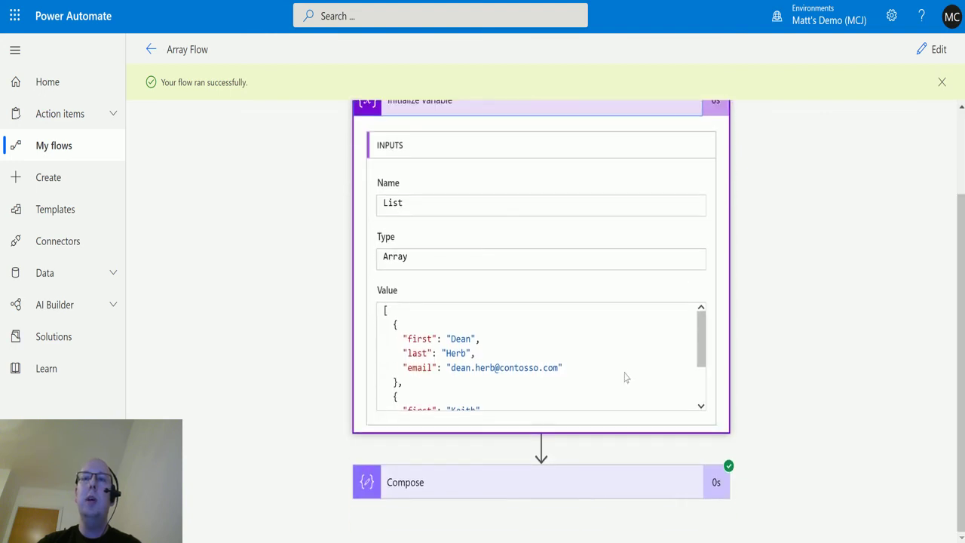
left_click(554, 489)
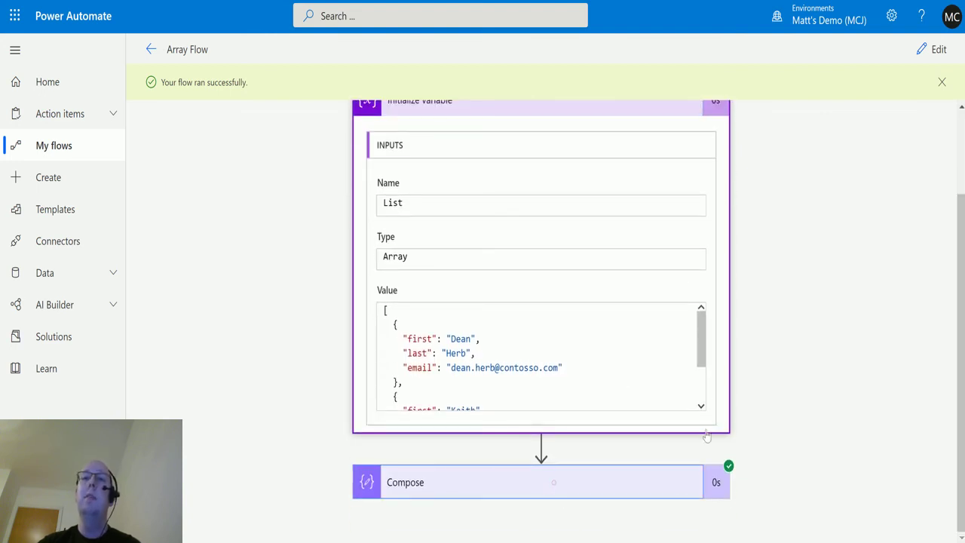
scroll(722, 380, "down", 3)
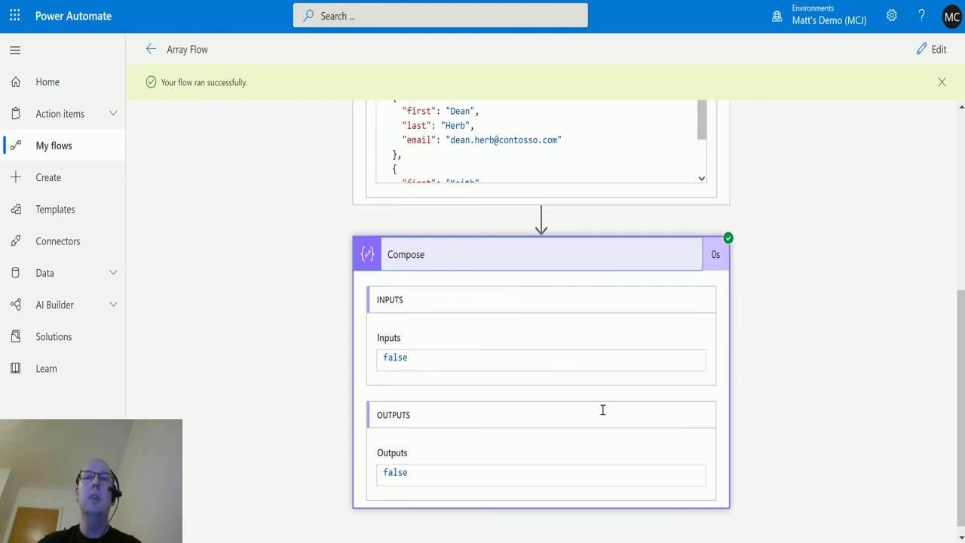